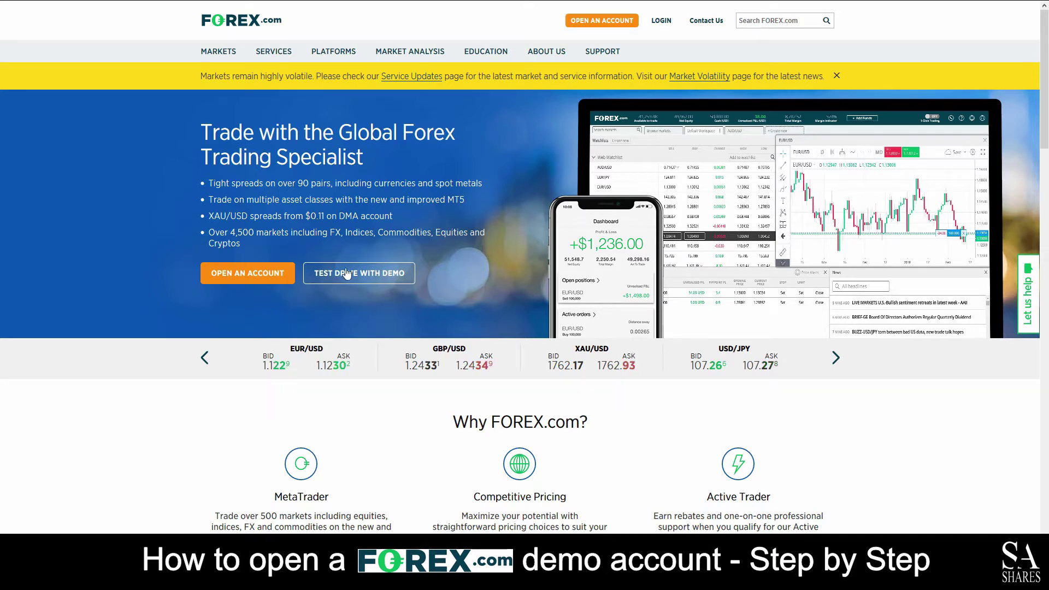
Sign up for a FOREX.com demo account through Test Drive With Demo and log in to the web platform.
click(353, 274)
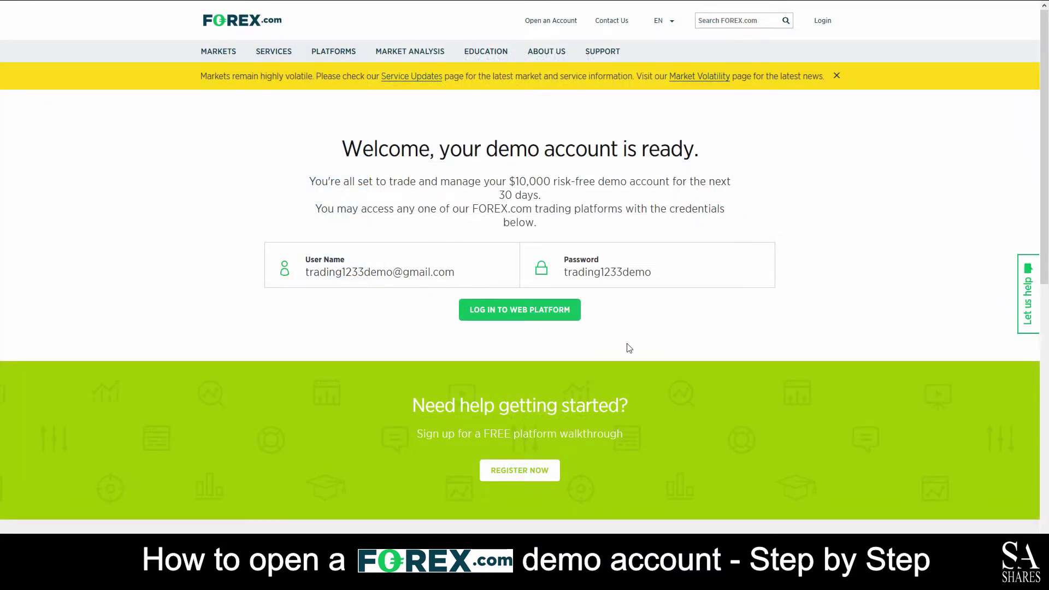
click(539, 321)
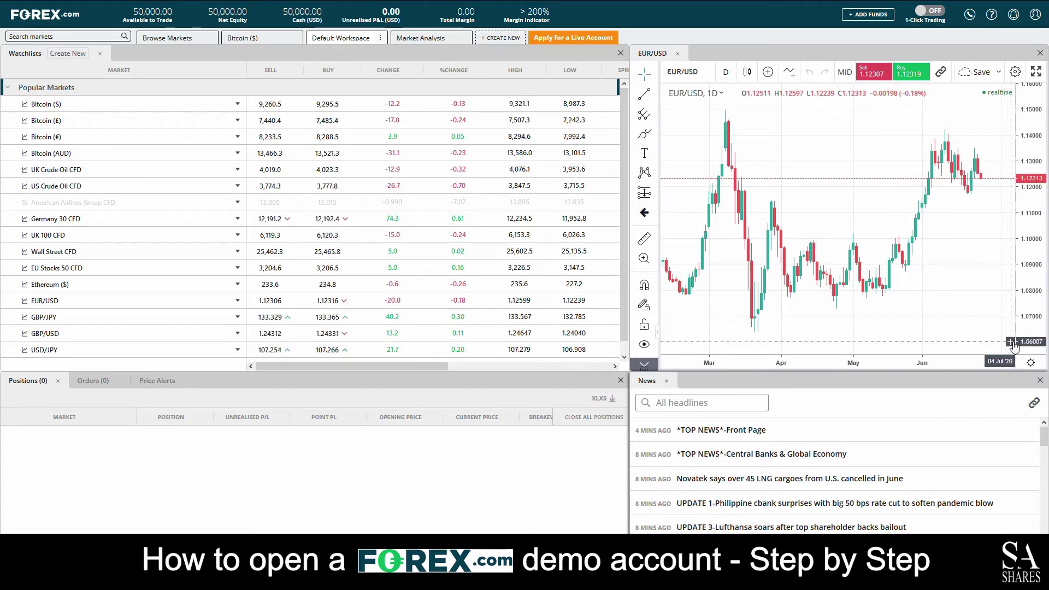
click(747, 72)
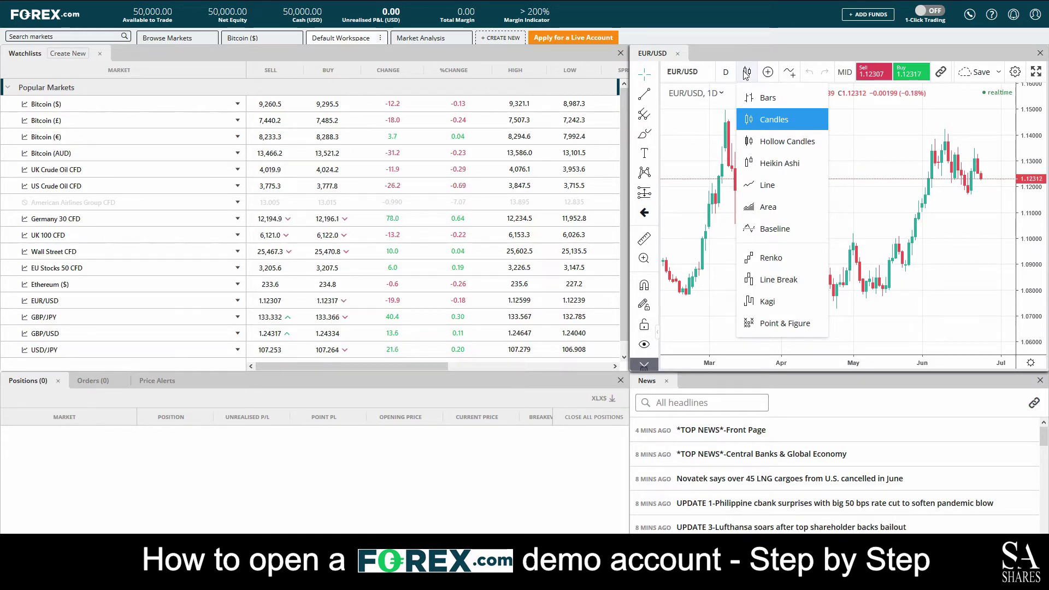
Switch the EUR/USD chart to candlesticks and zoom into the recent weeks.
click(775, 119)
scroll(824, 213, up, 5)
scroll(824, 214, down, 6)
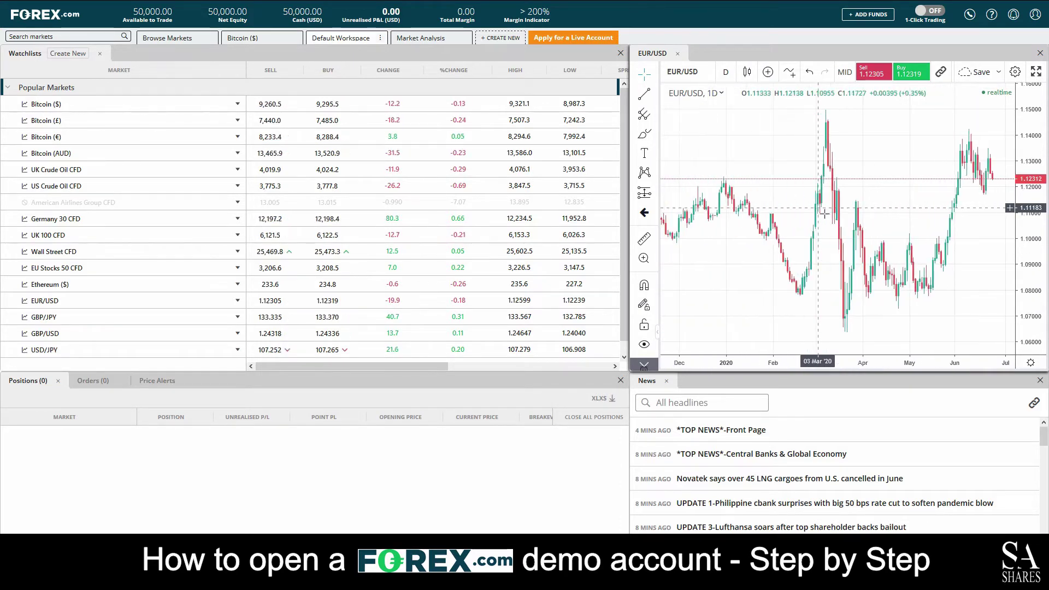
scroll(824, 213, up, 1)
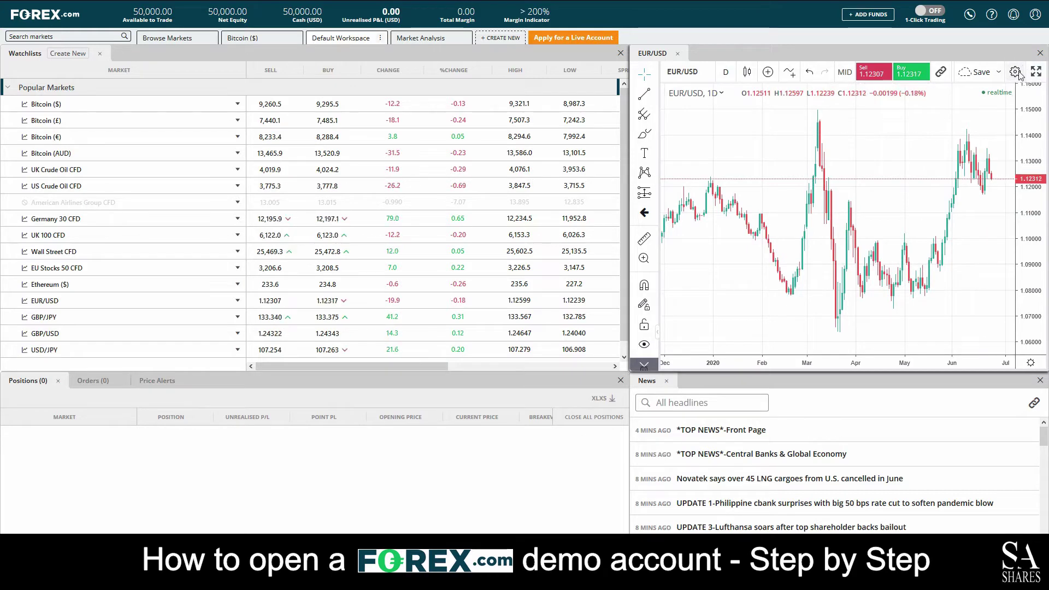
Expand the EUR/USD chart to fill the workspace, then open EUR/USD Market 360 from the watchlist.
click(1036, 72)
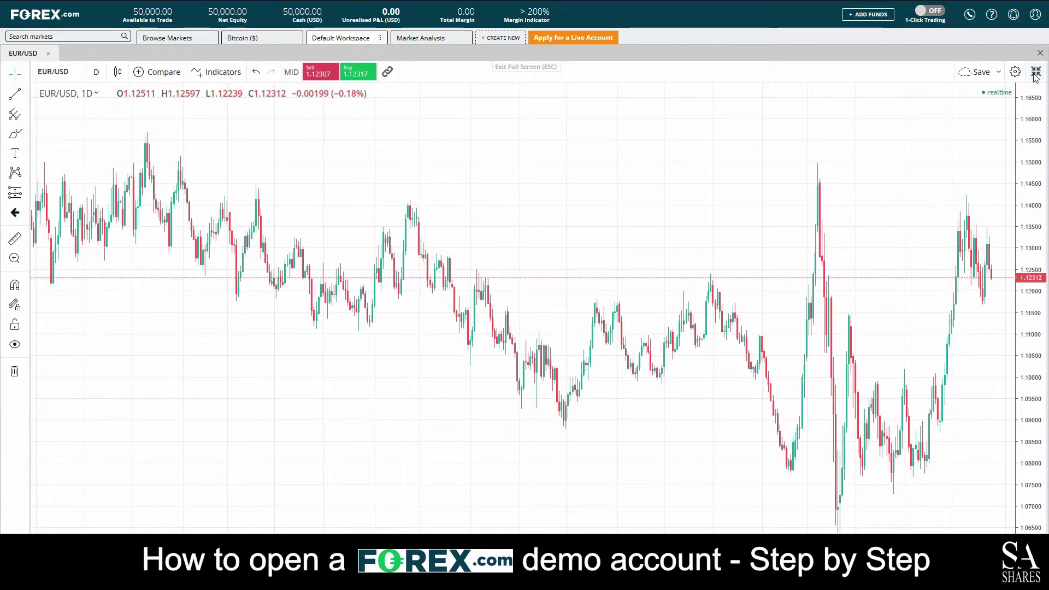
scroll(857, 288, up, 2)
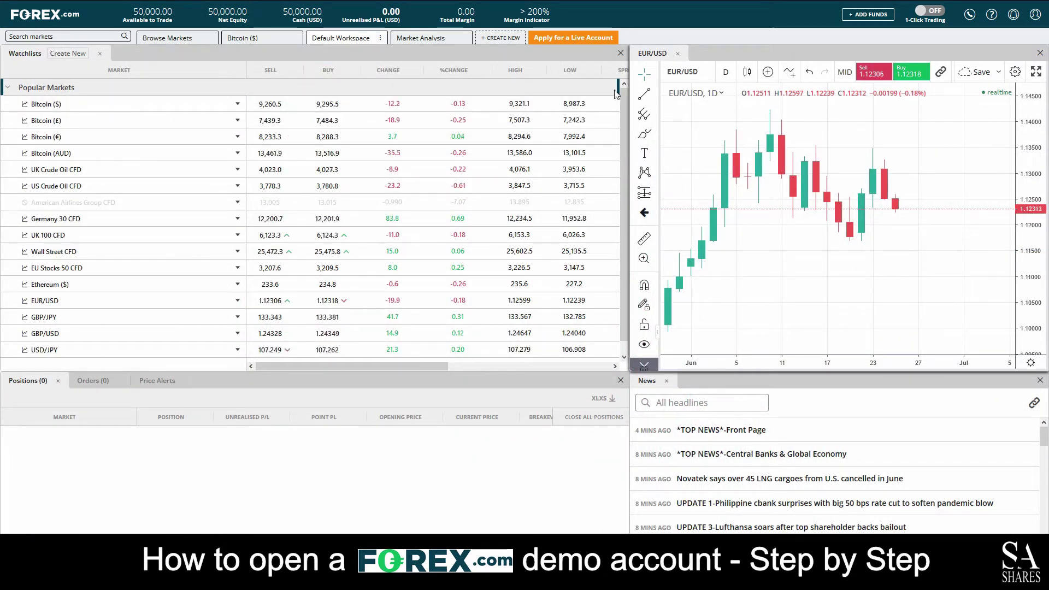
scroll(610, 145, down, 1)
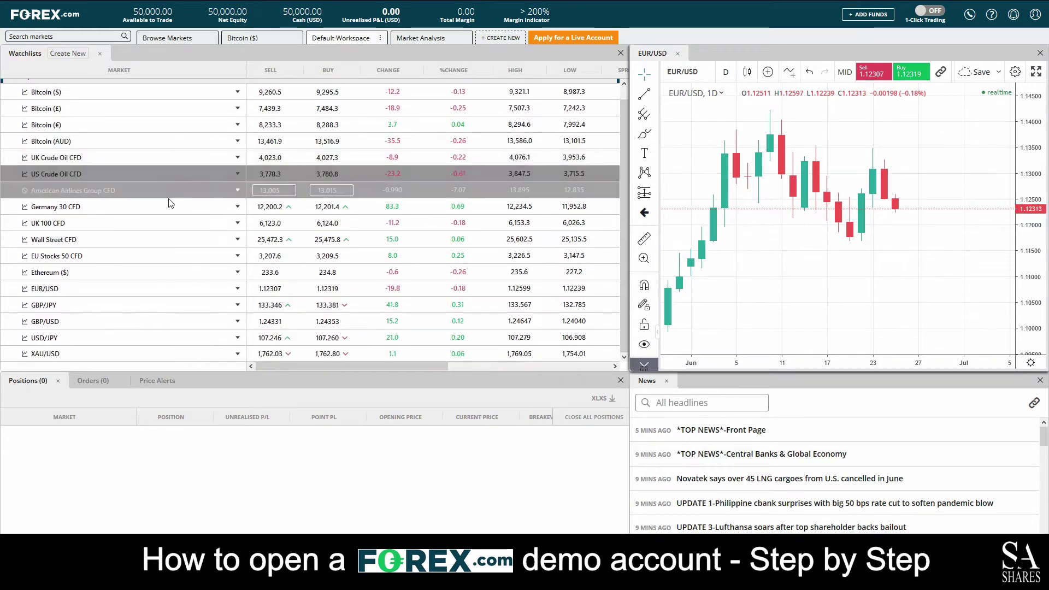
click(221, 288)
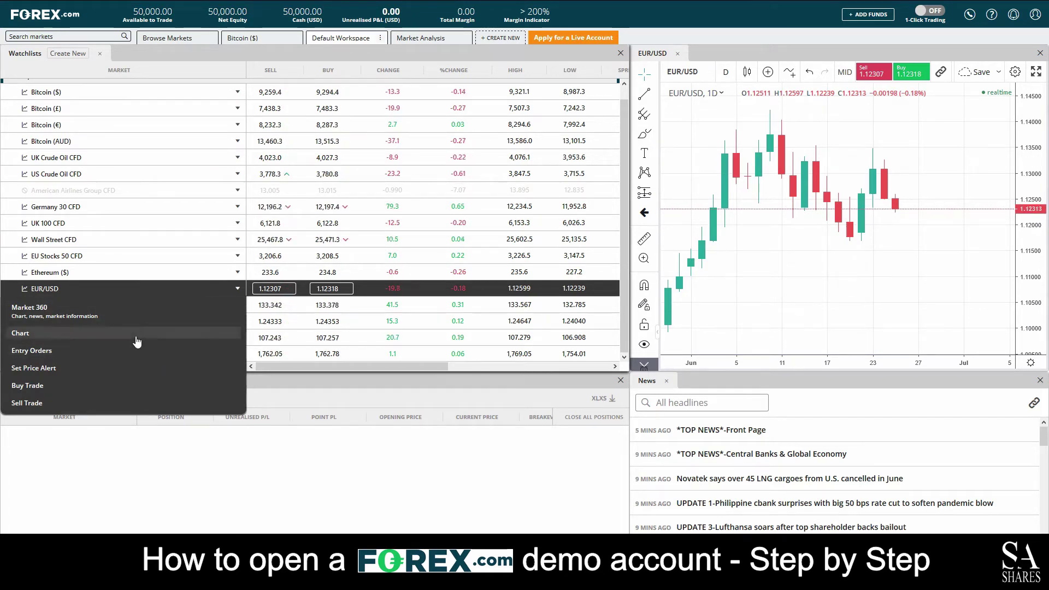
click(125, 311)
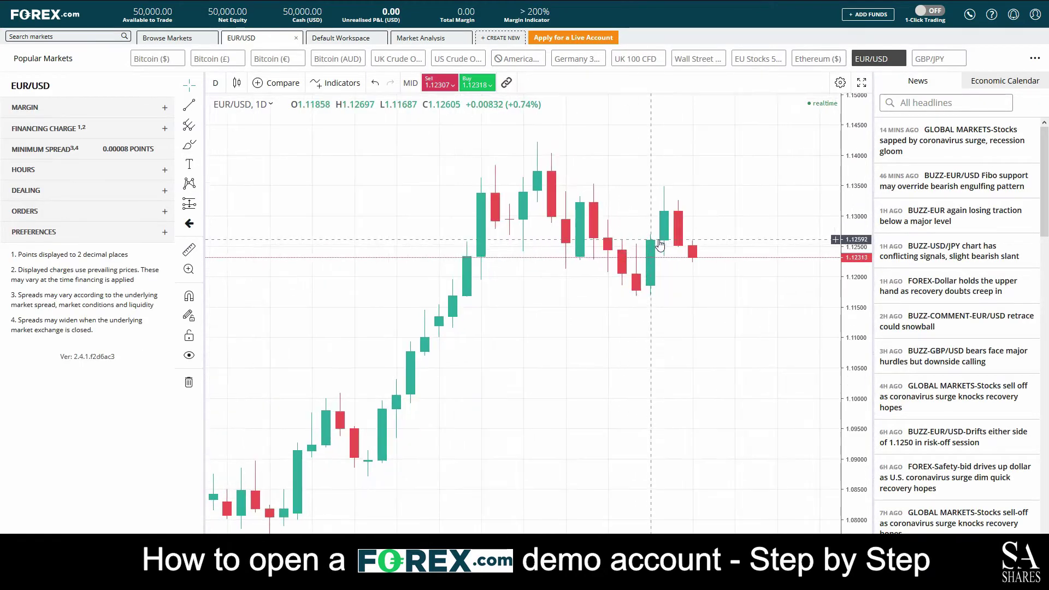
Load another popular market's page, then browse the popular markets list and its FX category.
click(520, 62)
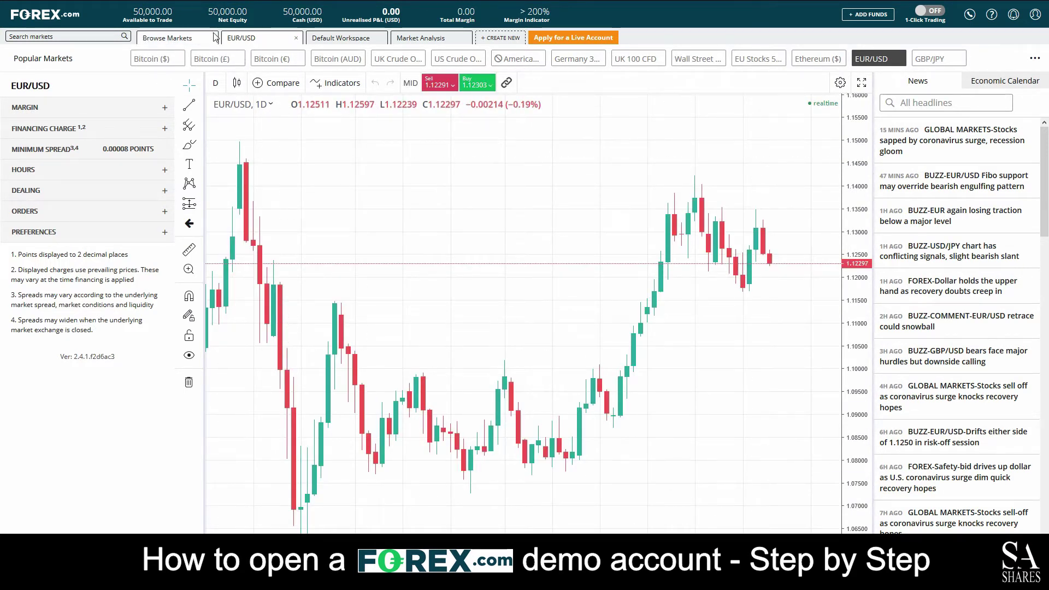
click(174, 40)
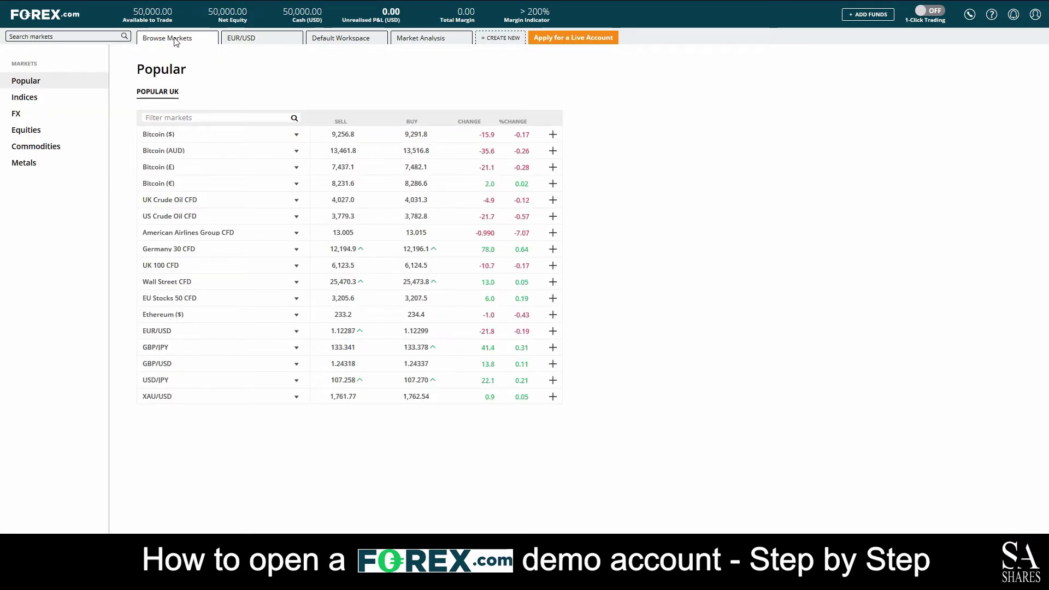
click(30, 115)
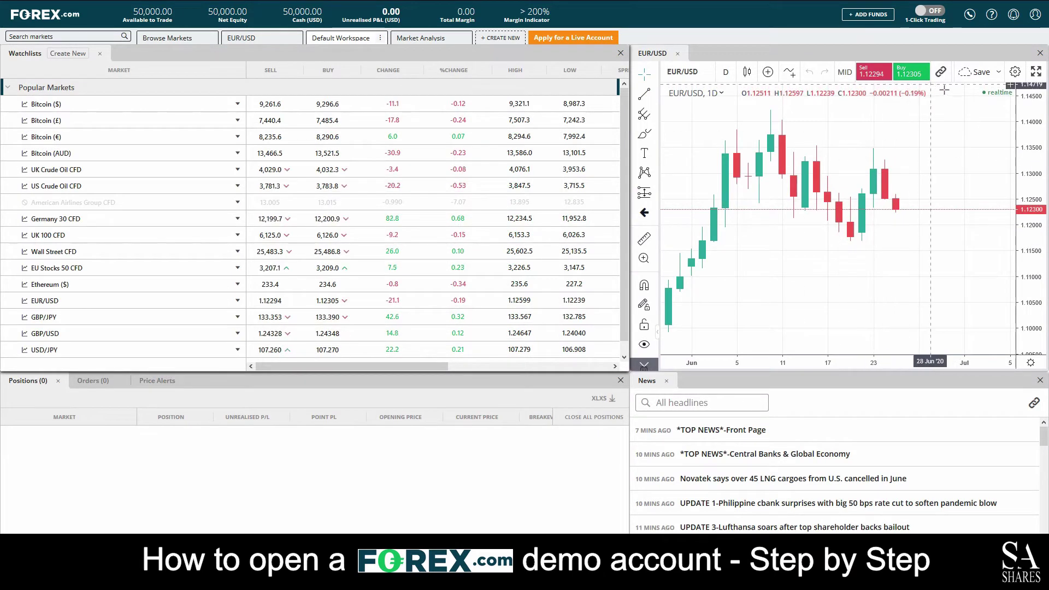
Preview and close a EUR/USD buy ticket without trading, float the chart out, and view help.
click(920, 73)
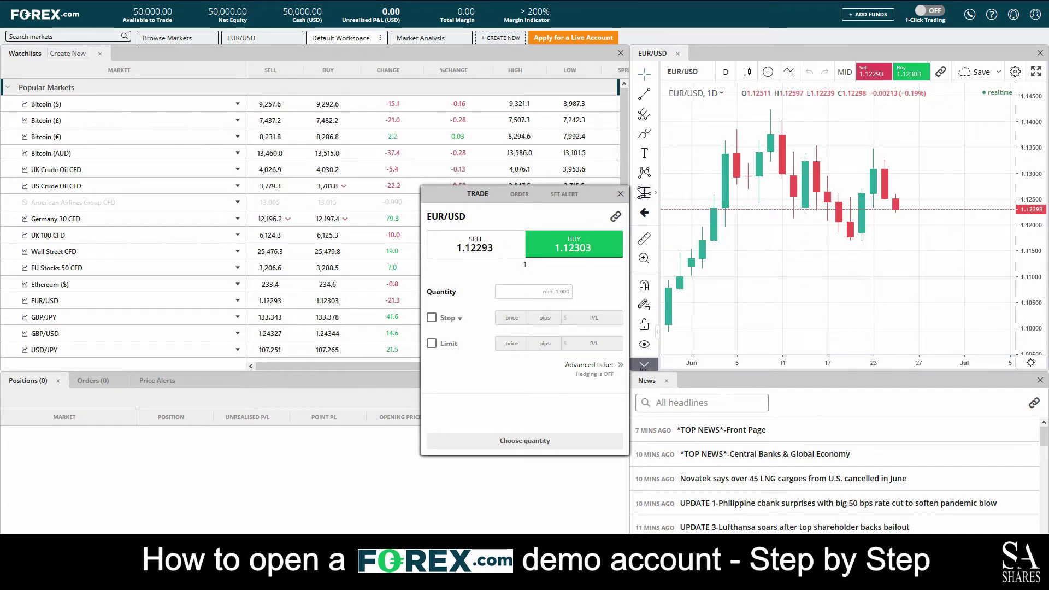
click(622, 195)
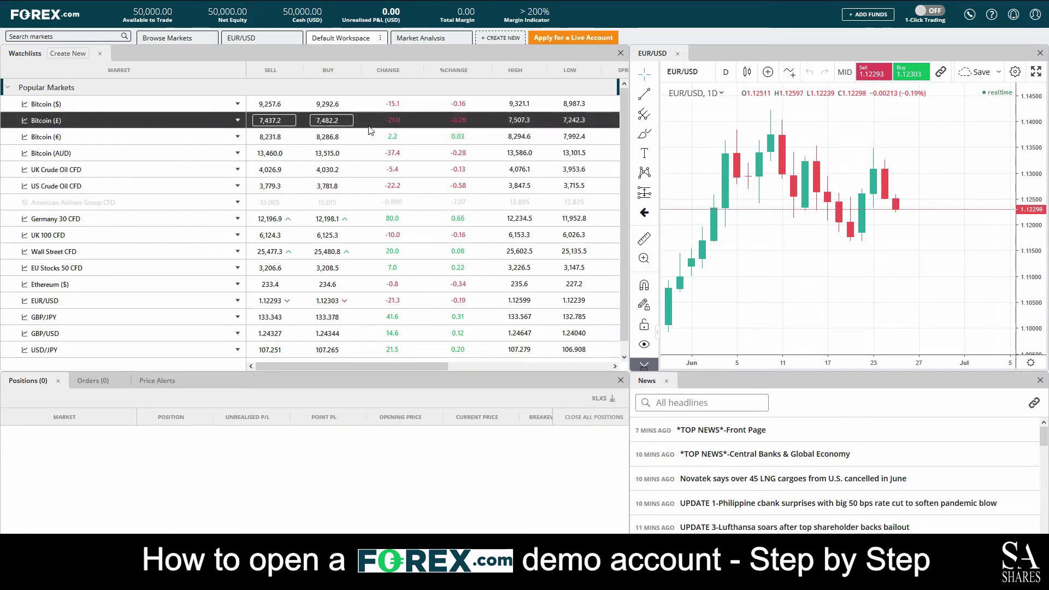
drag(774, 53, 836, 164)
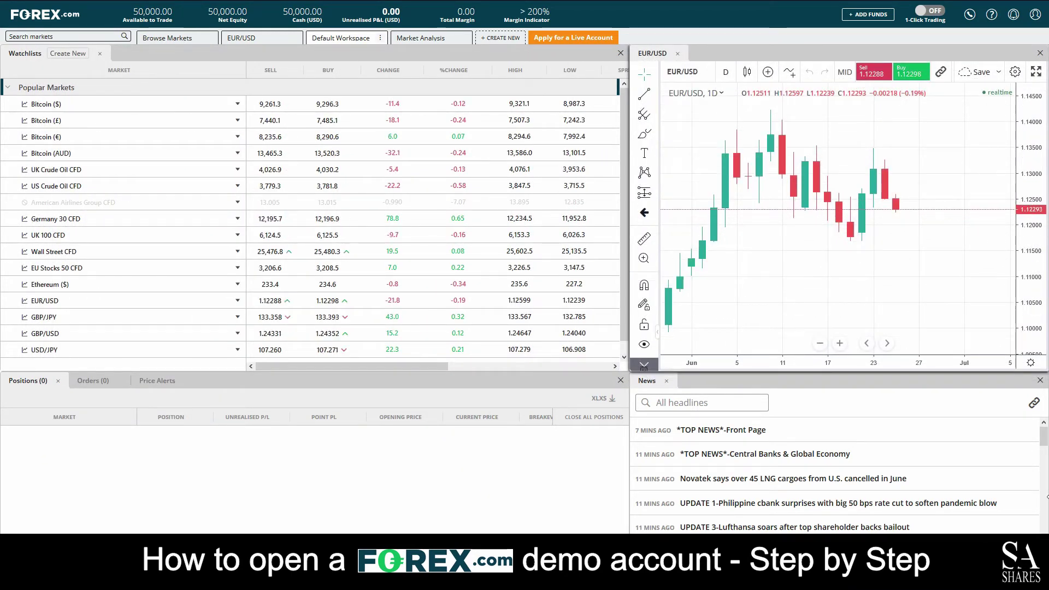
click(995, 18)
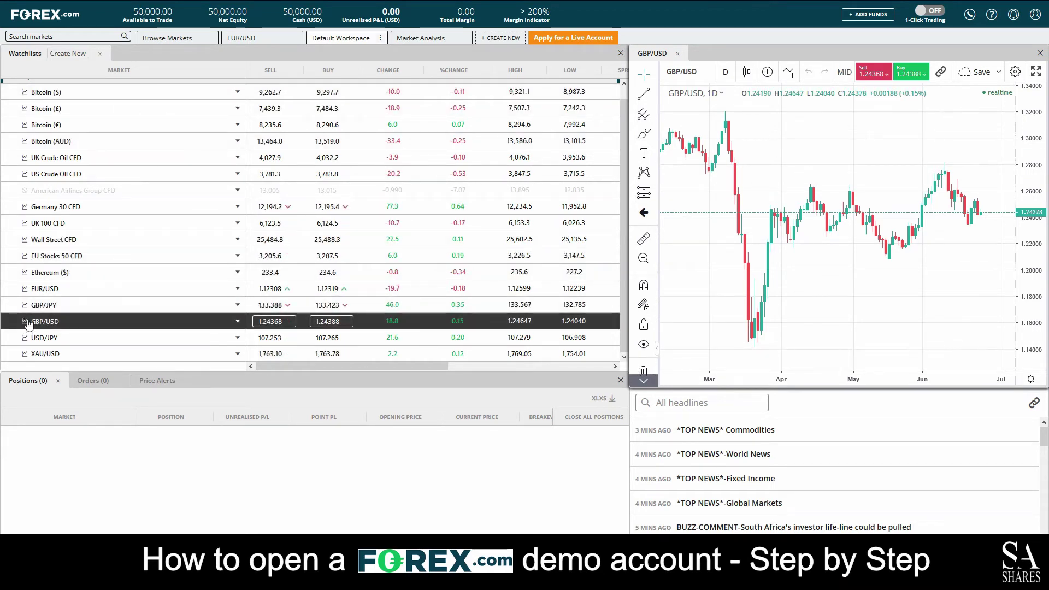
Open USD/JPY and XAU/USD chart windows from the watchlist and drag them into place.
double_click(32, 337)
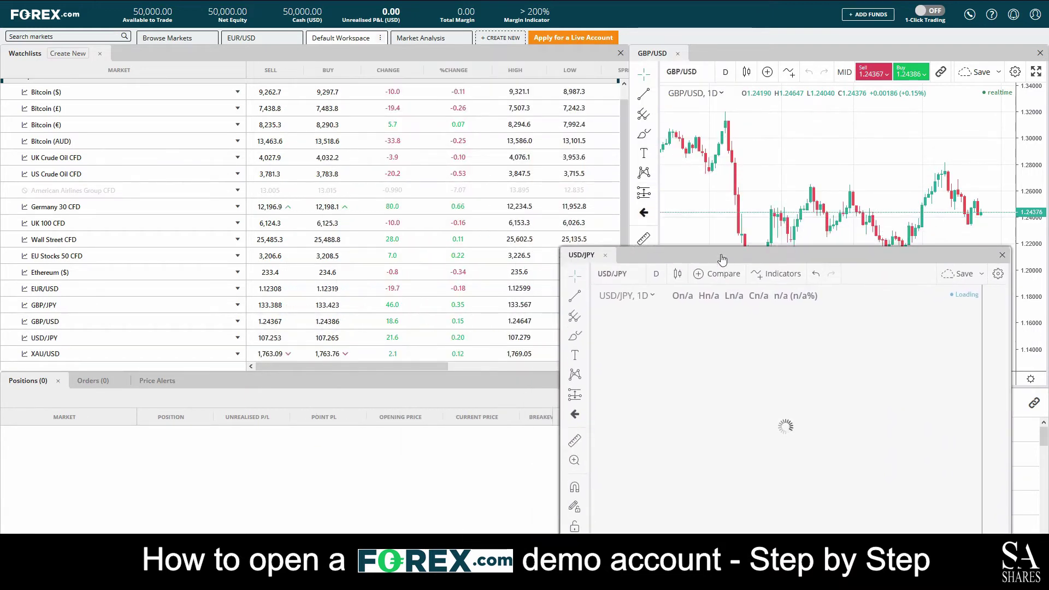
double_click(33, 354)
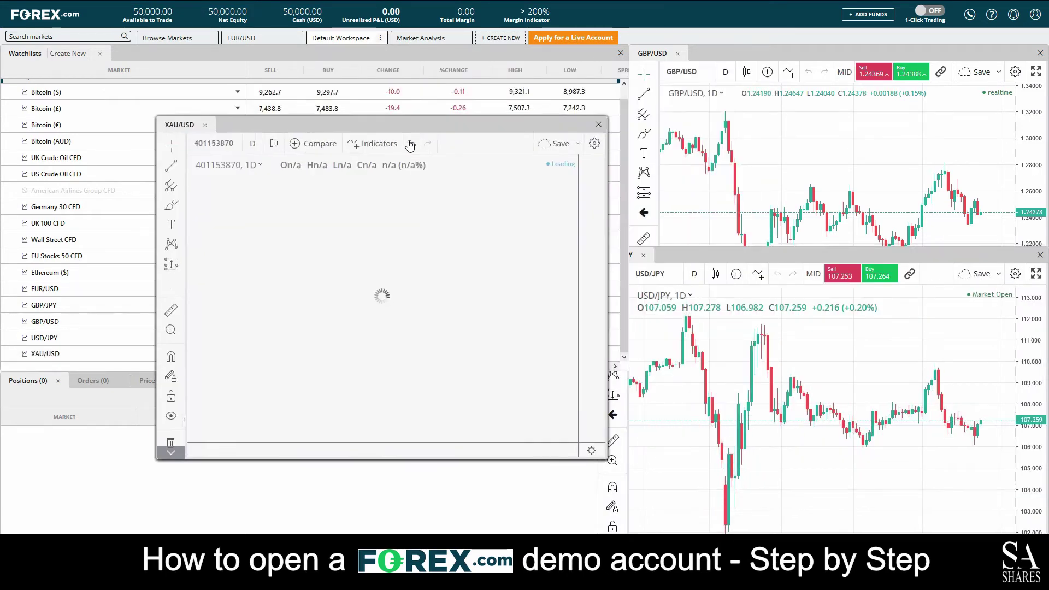
click(735, 257)
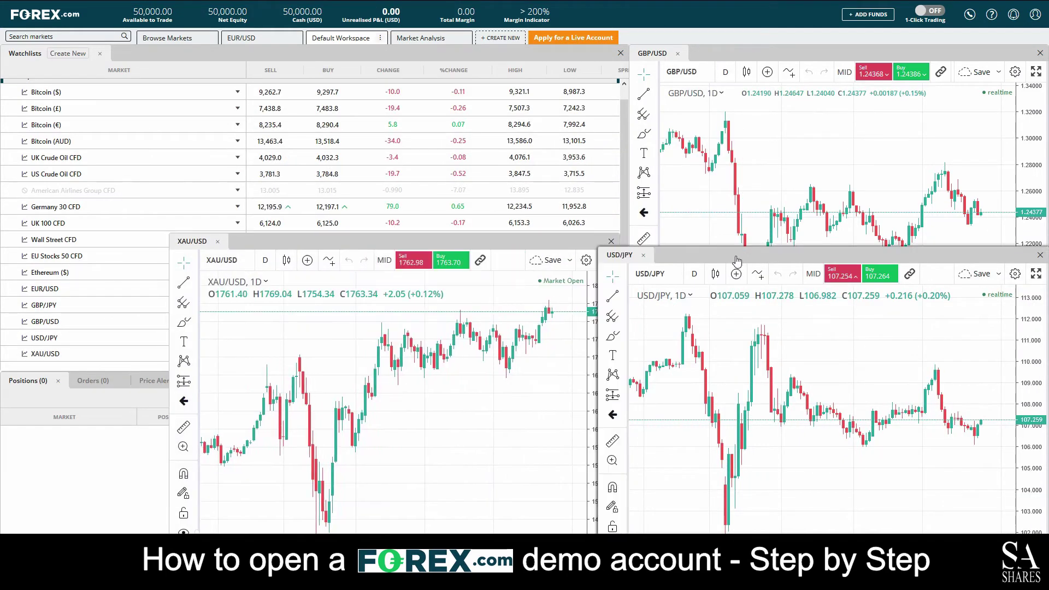
drag(545, 250, 376, 244)
drag(793, 256, 671, 238)
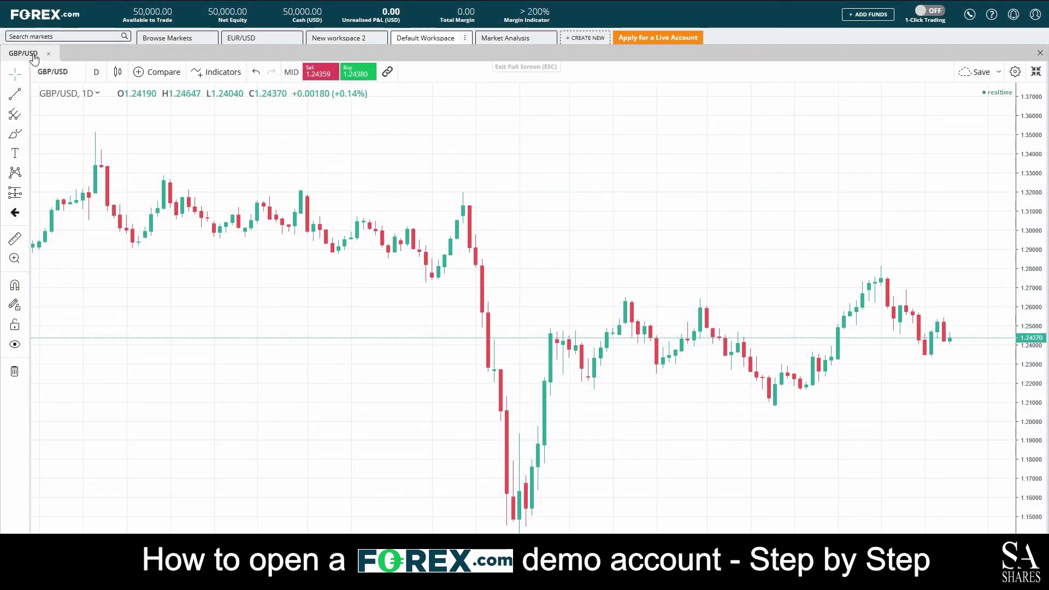
Open Browse Markets and show the FX markets category.
right_click(77, 55)
key(Escape)
click(174, 39)
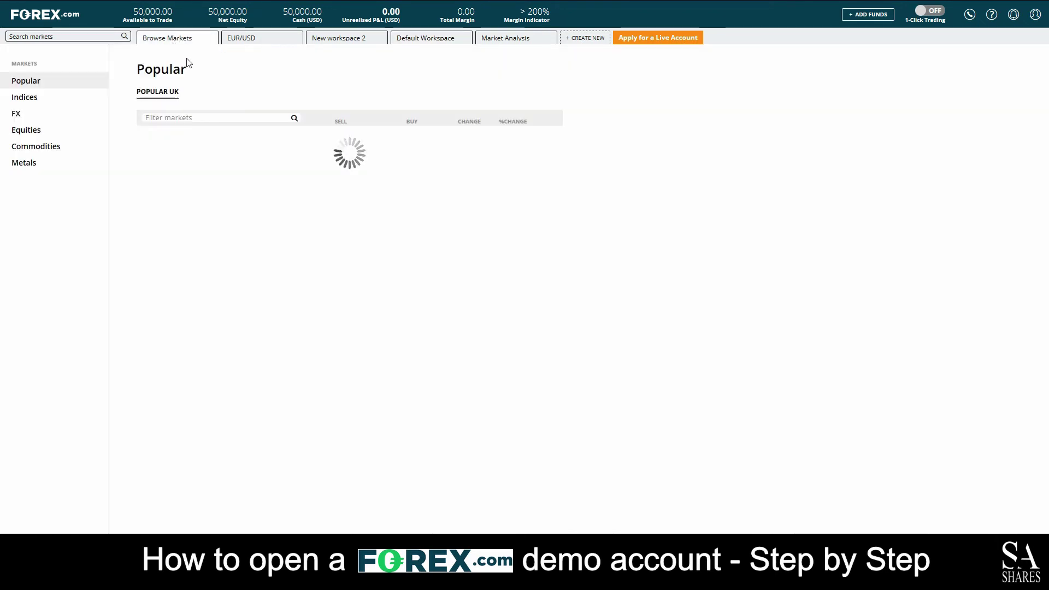
click(42, 116)
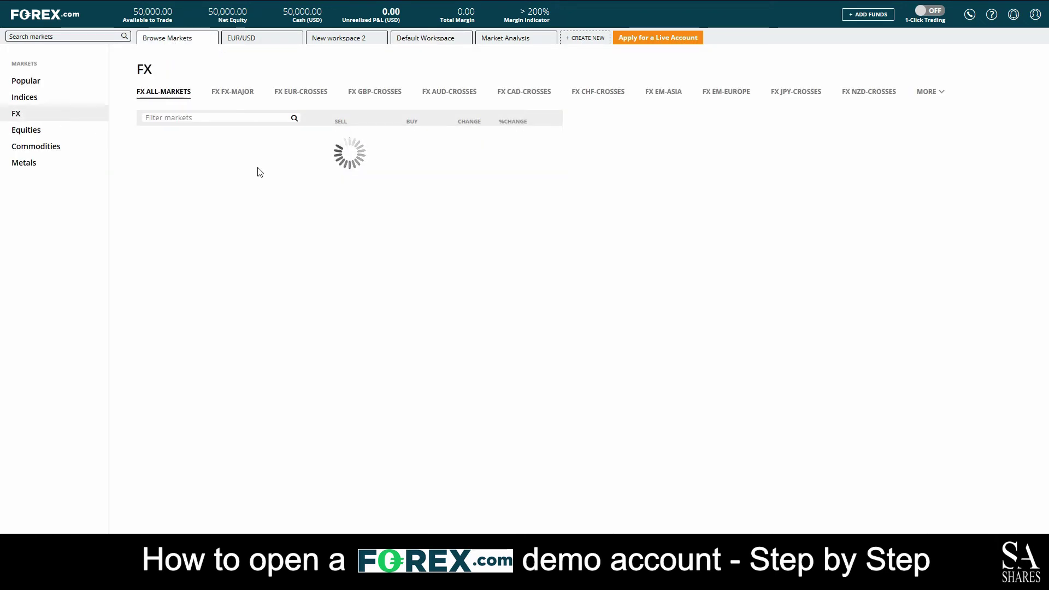
Find EUR/USD in the FX list, open its details, and return to the EUR/USD workspace.
scroll(278, 243, down, 8)
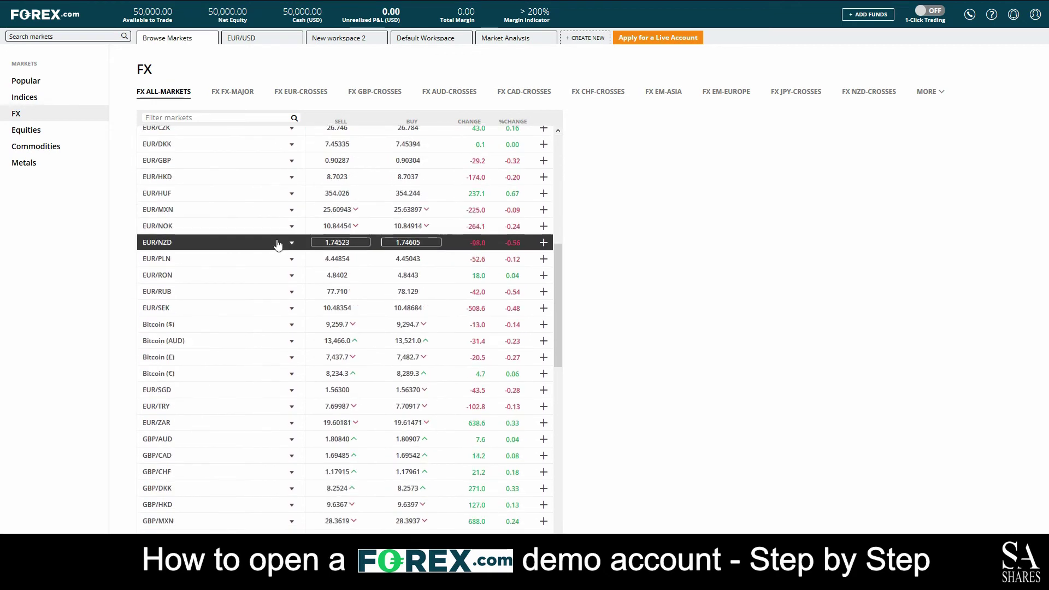
scroll(276, 304, down, 3)
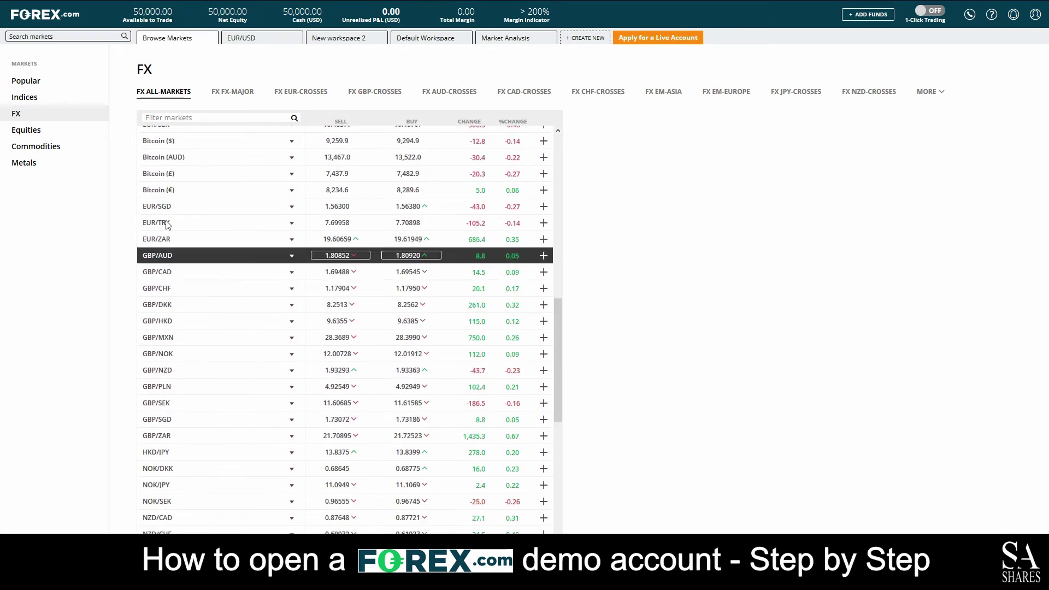
scroll(219, 322, down, 4)
scroll(219, 323, down, 2)
click(186, 345)
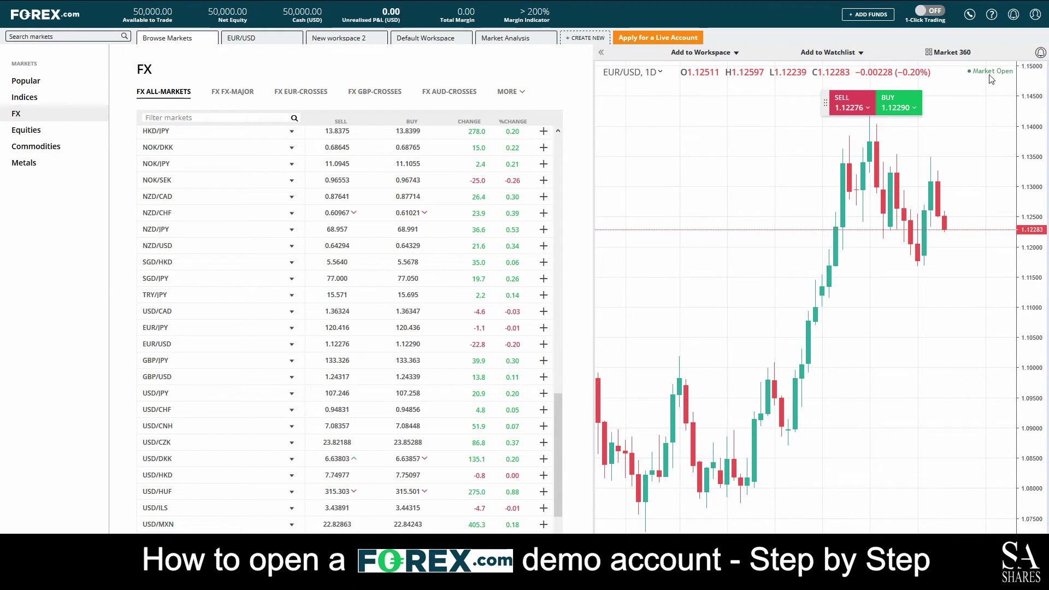
click(253, 39)
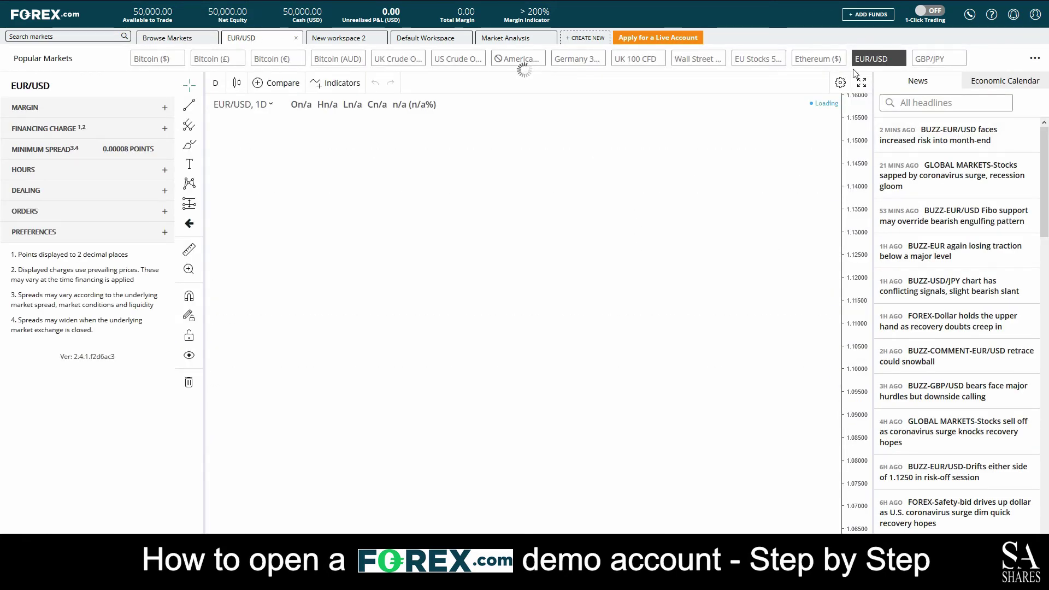
View the EUR/USD chart full screen, zoom it, then open and close a buy ticket.
click(861, 82)
scroll(790, 322, down, 6)
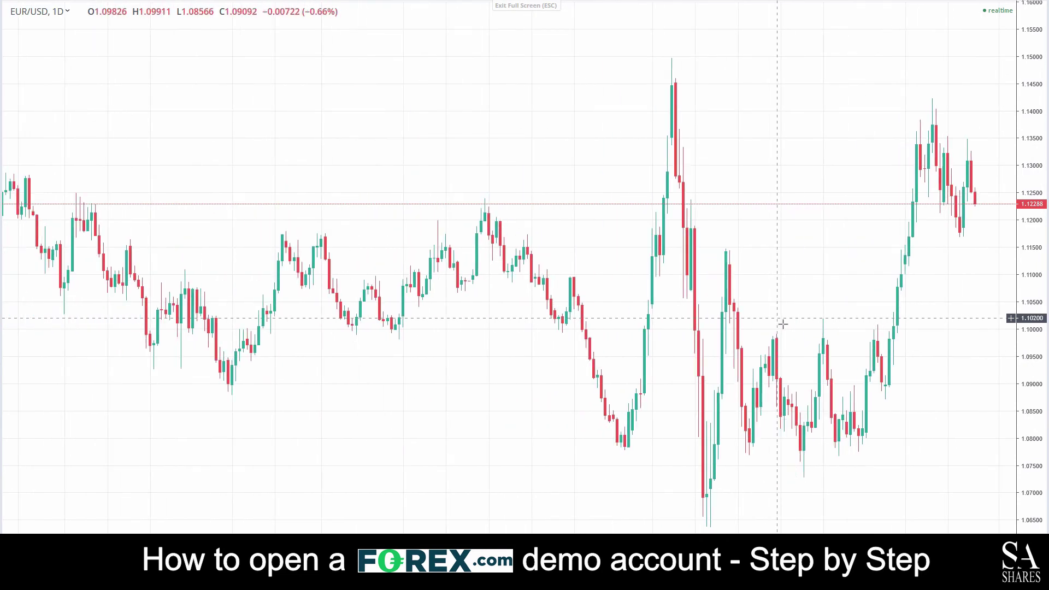
scroll(782, 324, down, 2)
key(Escape)
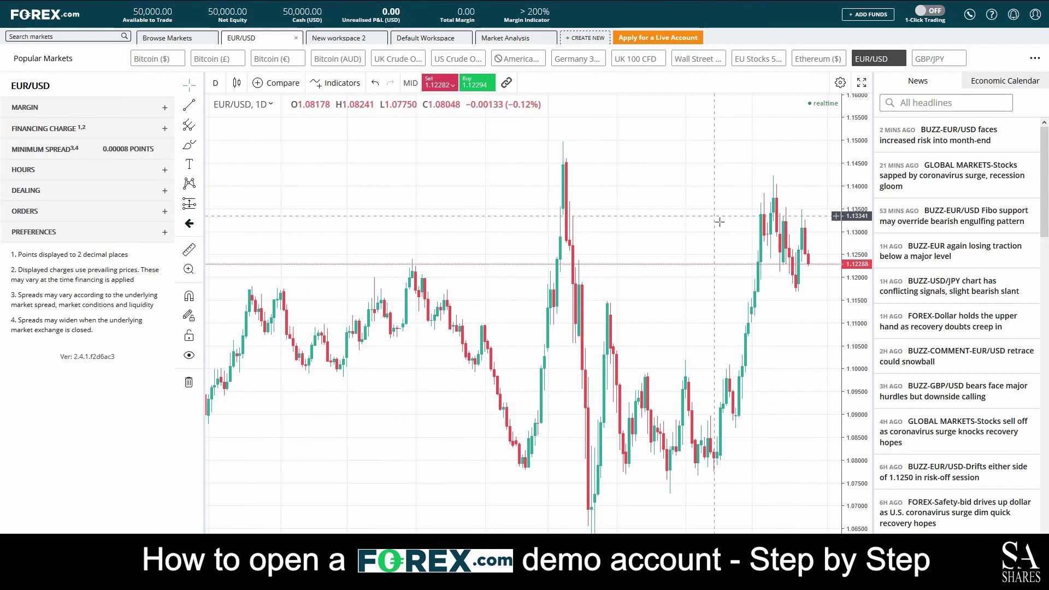
click(471, 90)
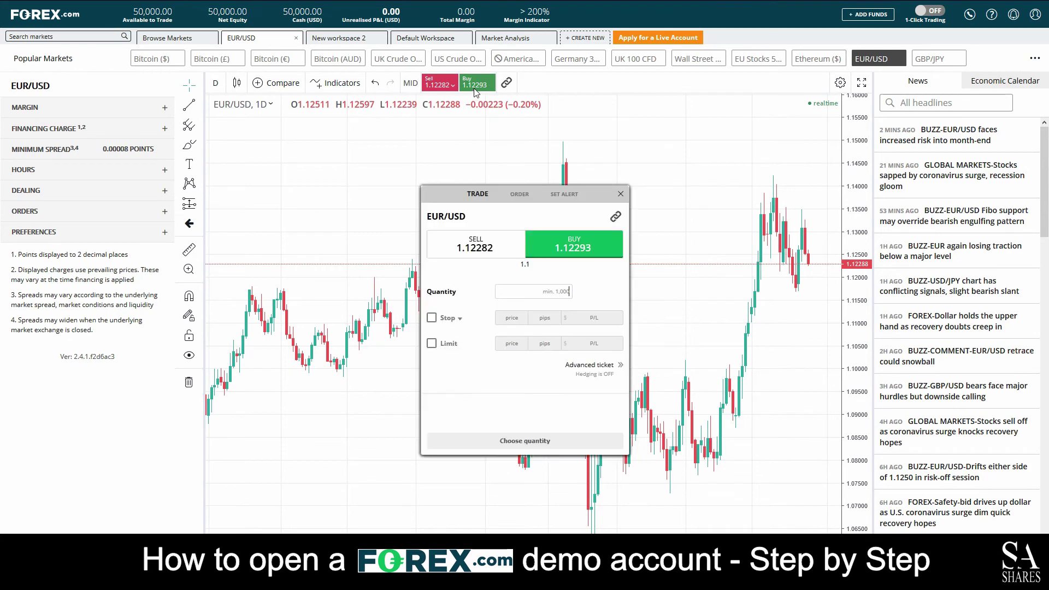
click(627, 198)
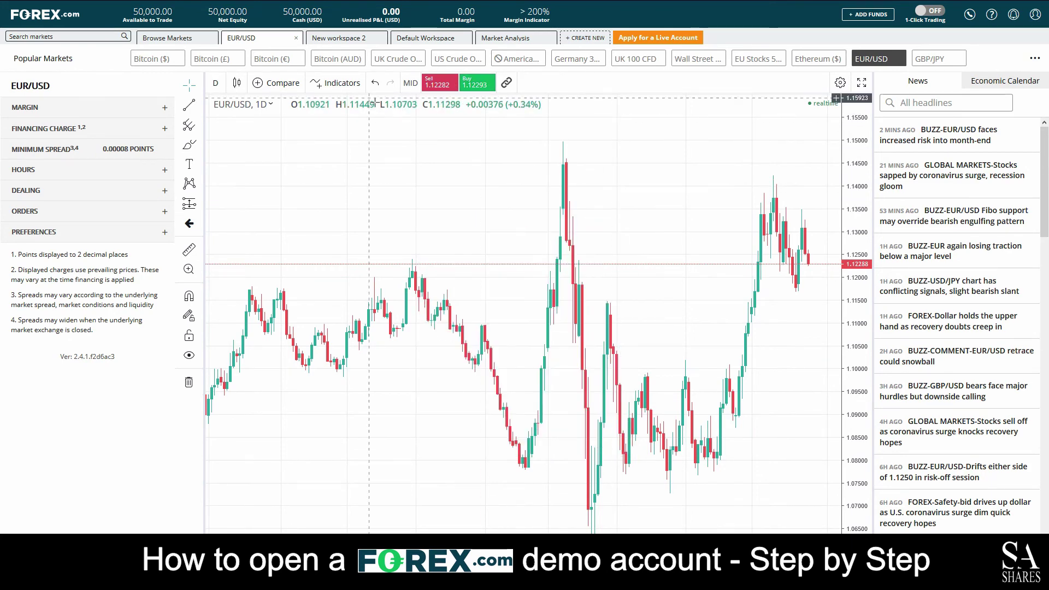
Set the EUR/USD chart to candles and zoom in on recent months, shifting candles left.
click(236, 83)
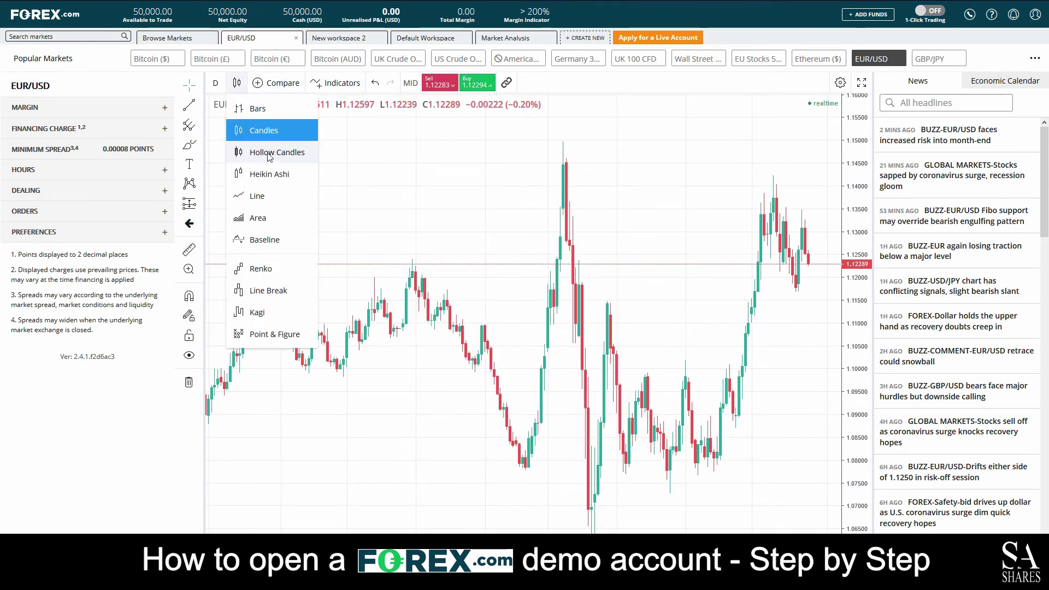
click(258, 131)
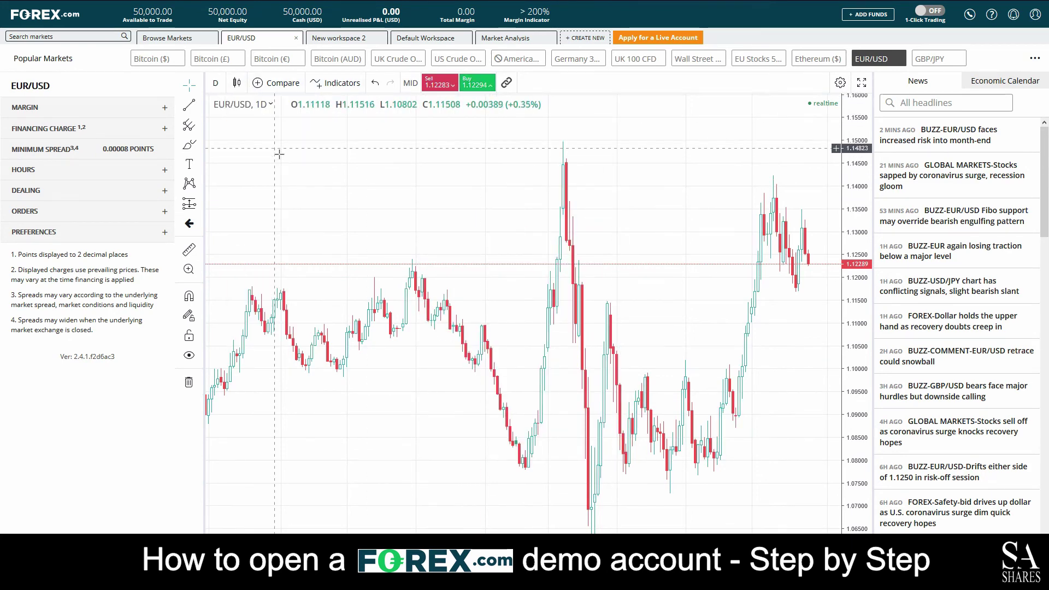
click(237, 84)
click(262, 130)
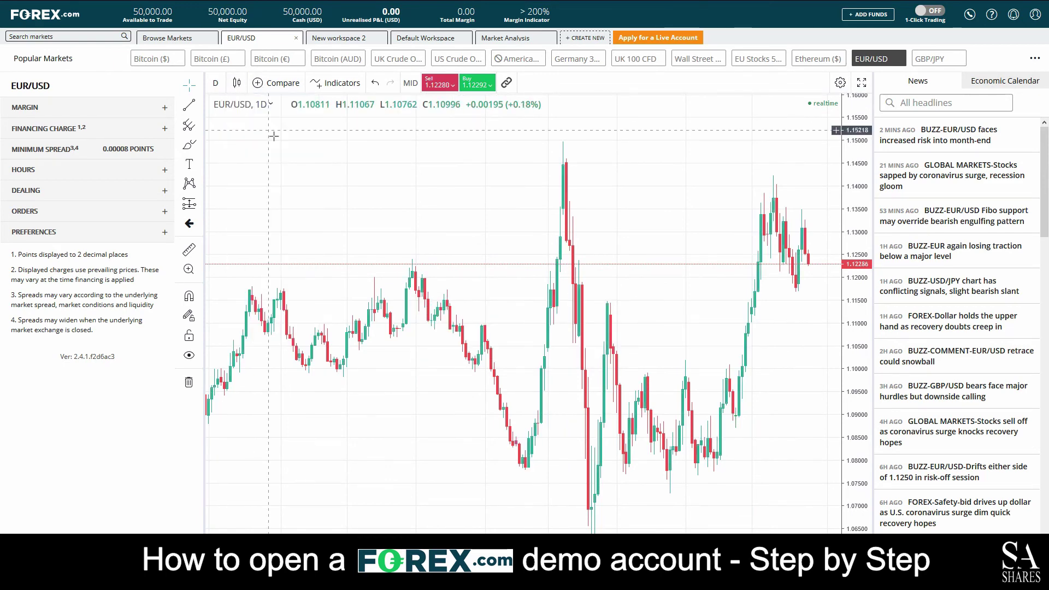
scroll(718, 339, up, 5)
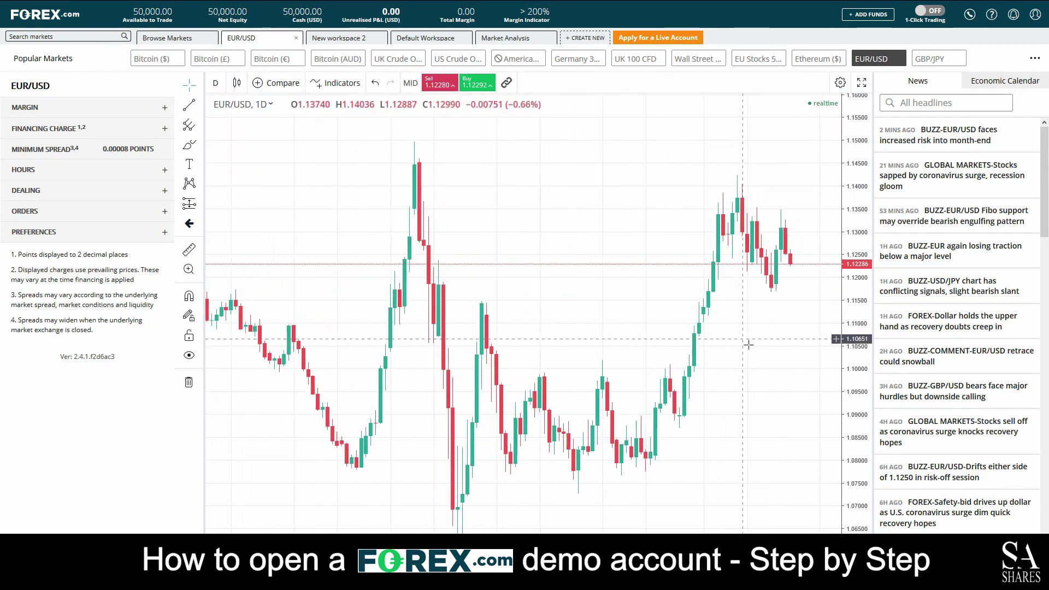
scroll(748, 344, up, 3)
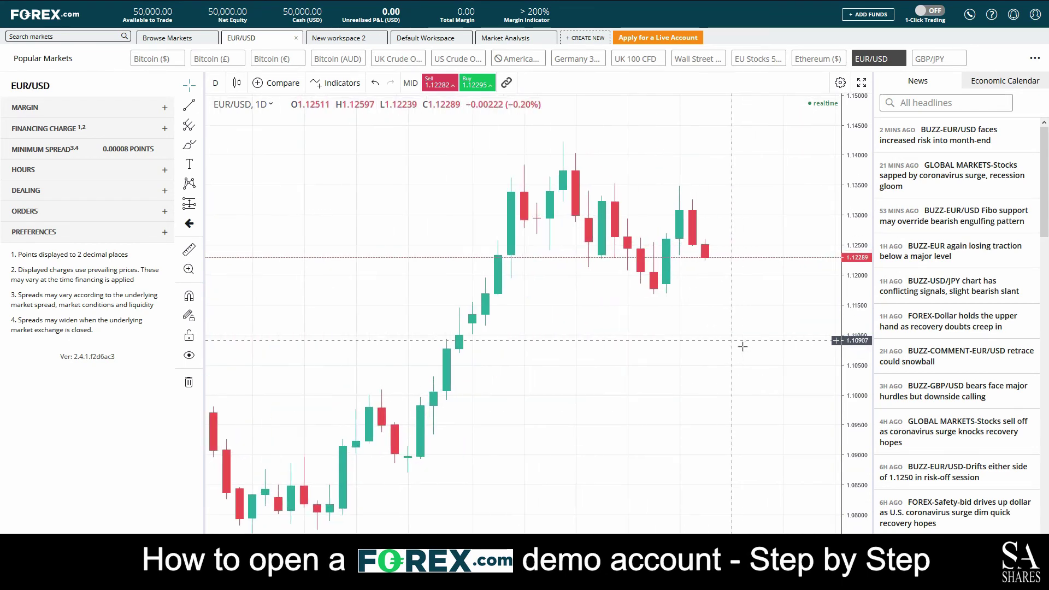
click(862, 82)
scroll(932, 336, down, 8)
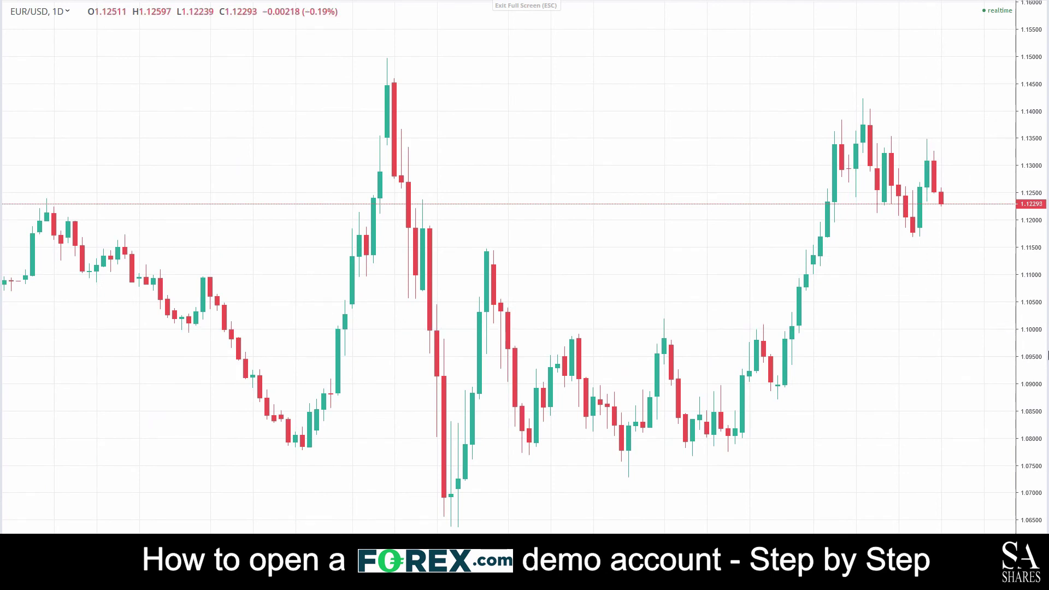
key(Escape)
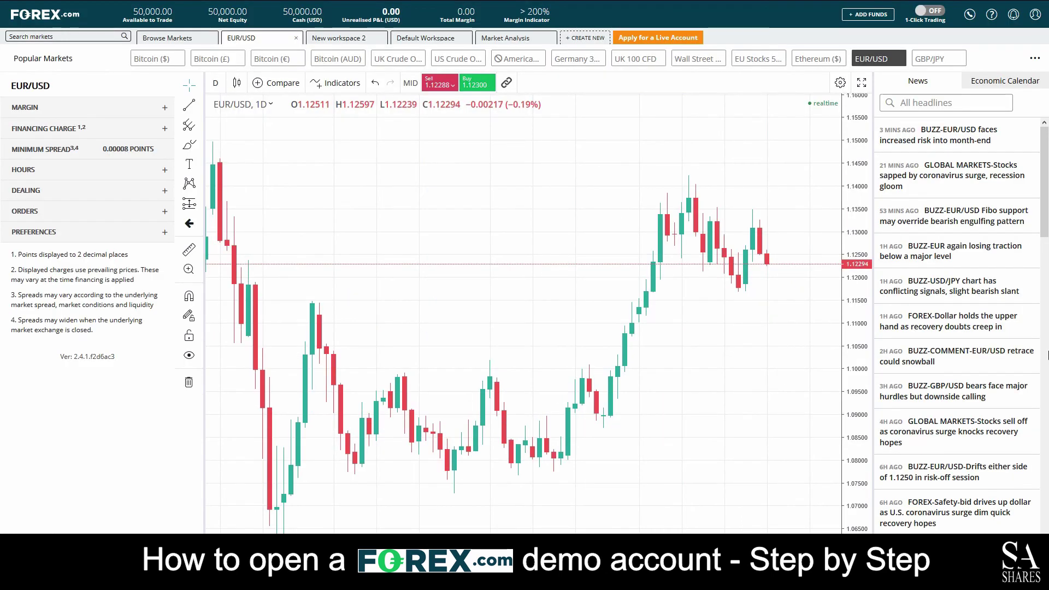
drag(675, 262, 667, 262)
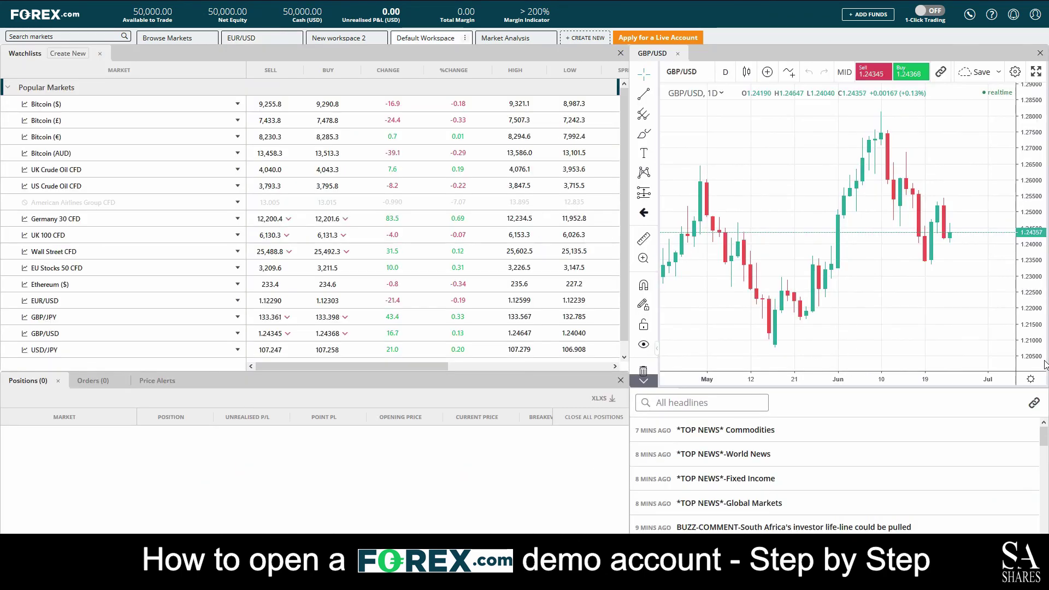
Enlarge the GBP/USD chart panel over the watchlist and bring the Positions panel forward.
scroll(328, 316, down, 1)
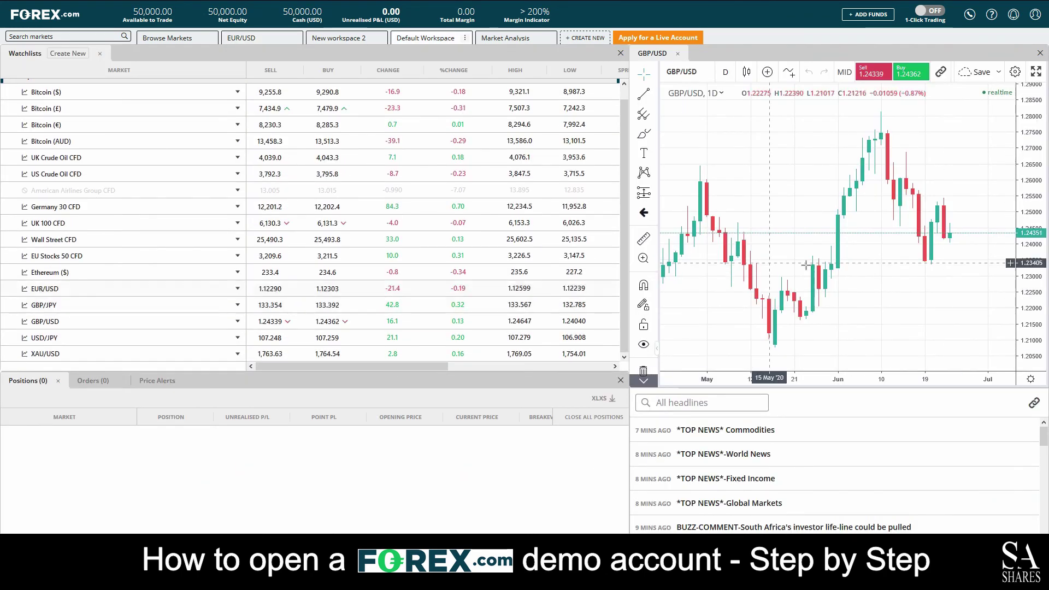
scroll(806, 264, up, 1)
drag(636, 390, 396, 491)
scroll(821, 294, up, 3)
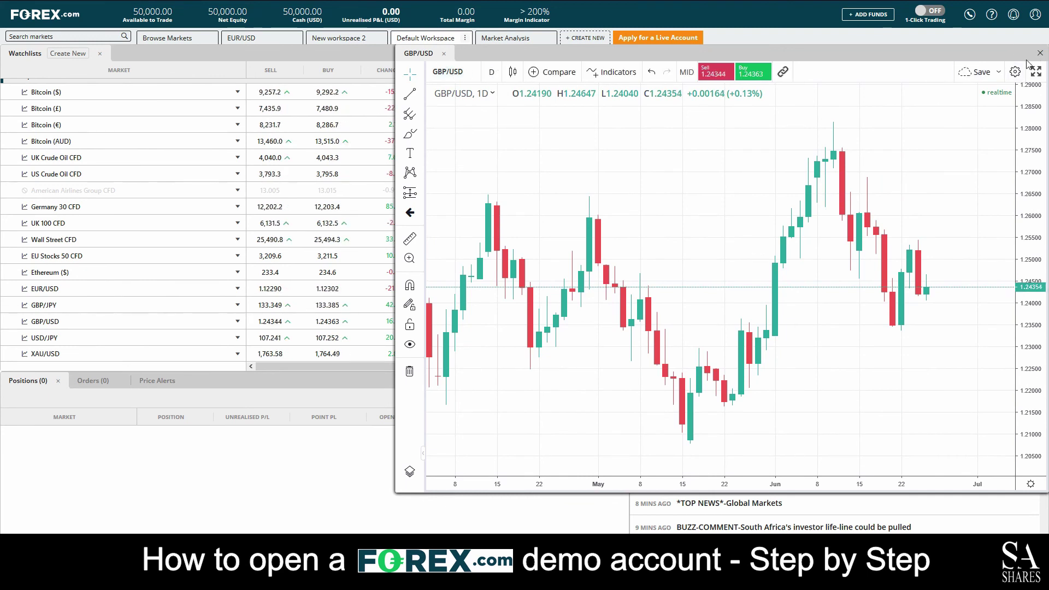
click(399, 497)
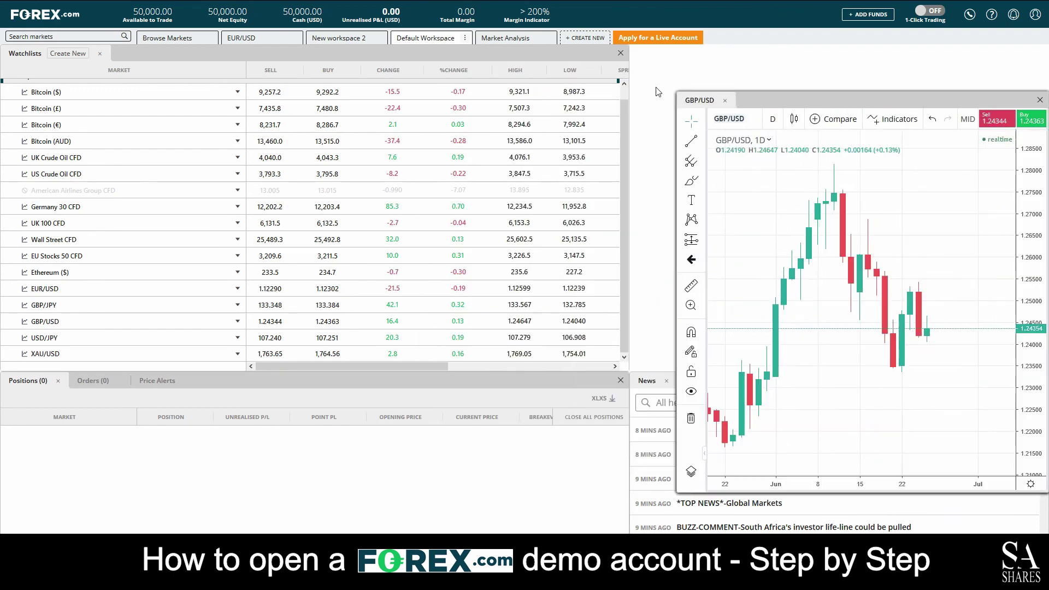